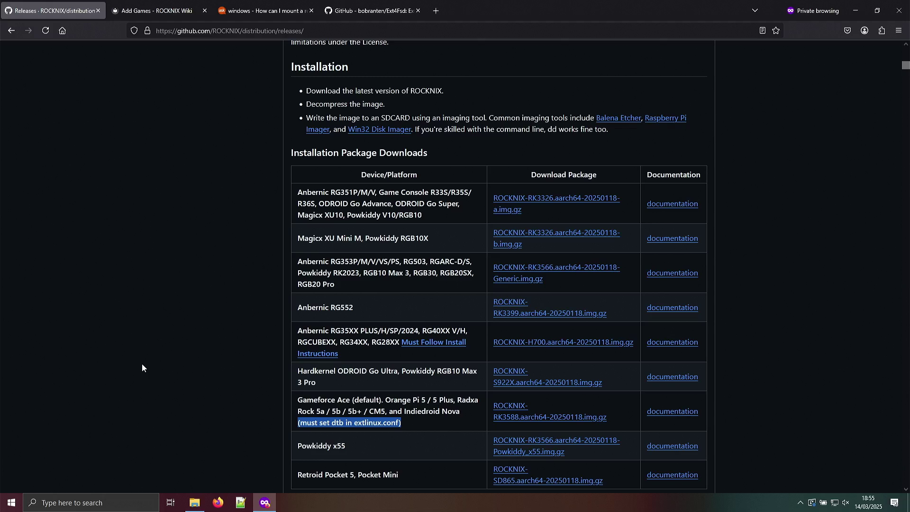
Step: Reselect the note about setting the dtb in extlinux.conf on the ROCKNIX downloads page
click(416, 421)
drag(416, 420, 284, 423)
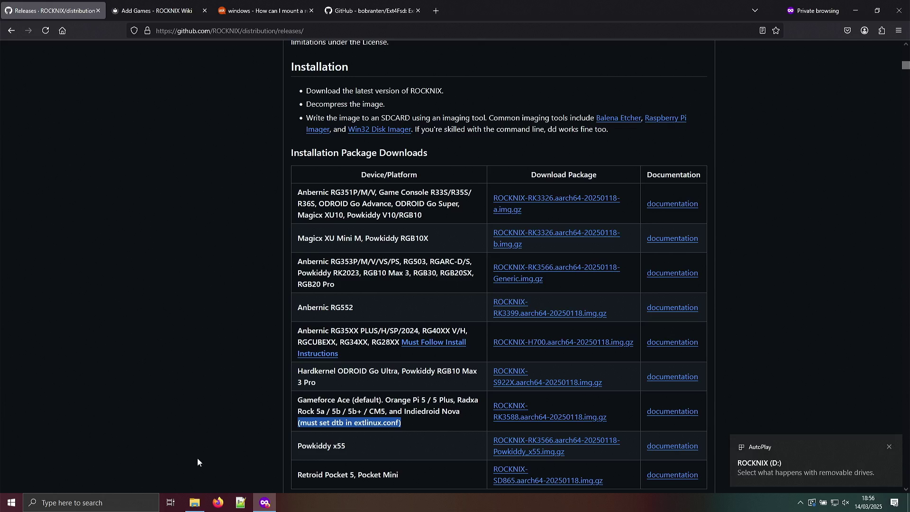
Step: Check the ROCKNIX (D:) drive's properties in This PC, closing them without changes
click(198, 505)
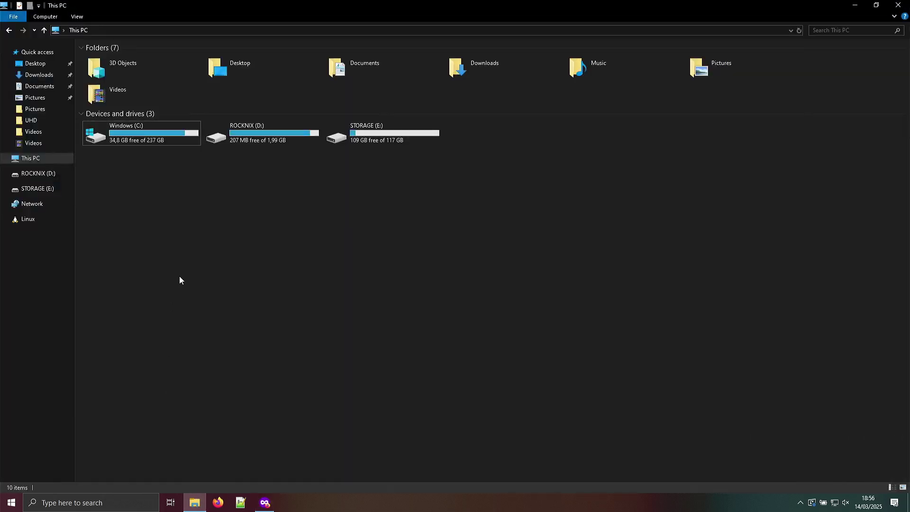
right_click(222, 138)
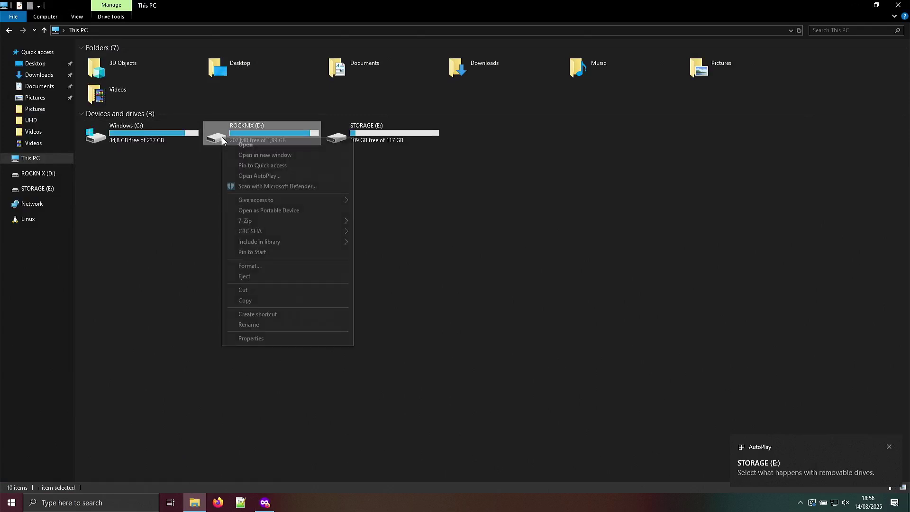
click(263, 338)
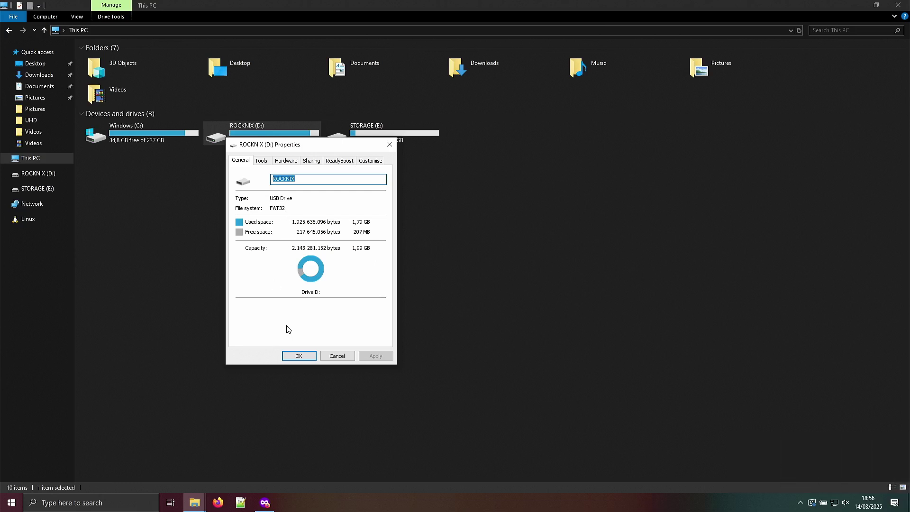
click(332, 355)
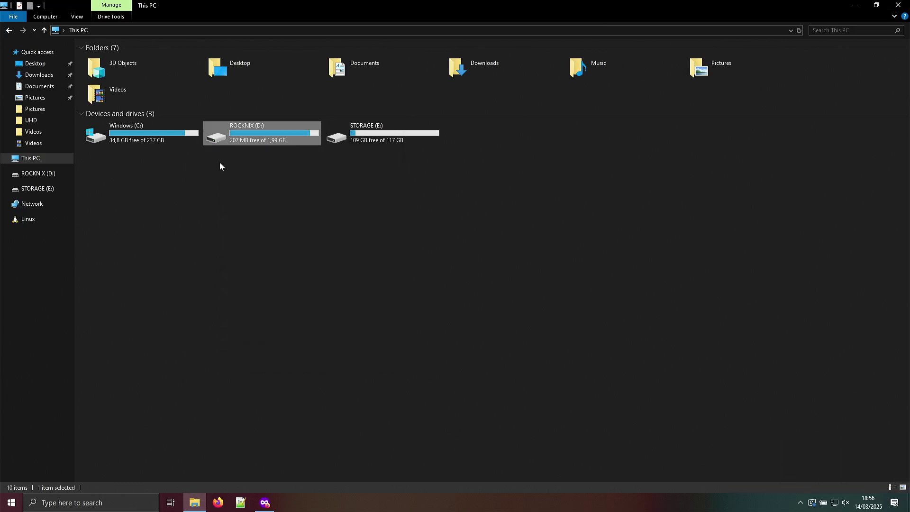
Step: Open the device_trees folder on ROCKNIX (D:), then start and cancel renaming rk3588-rock-5b.dtb
double_click(215, 138)
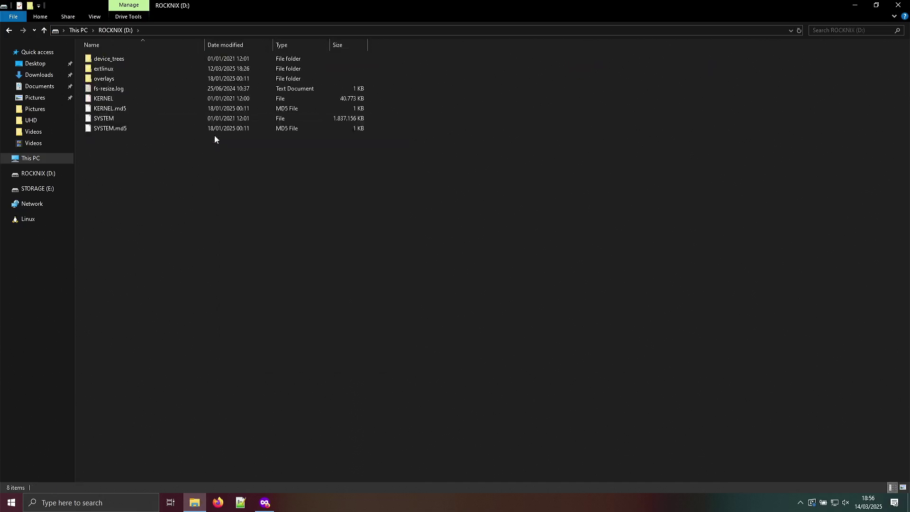
double_click(105, 61)
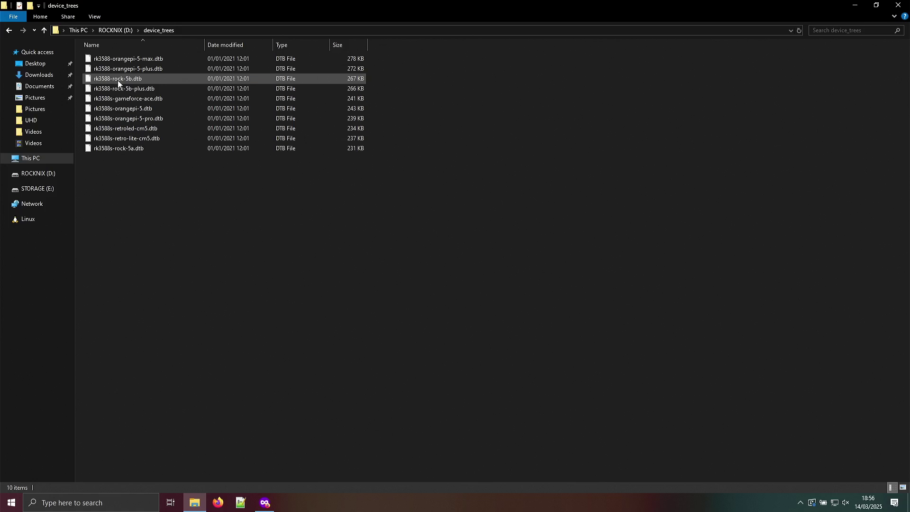
click(117, 78)
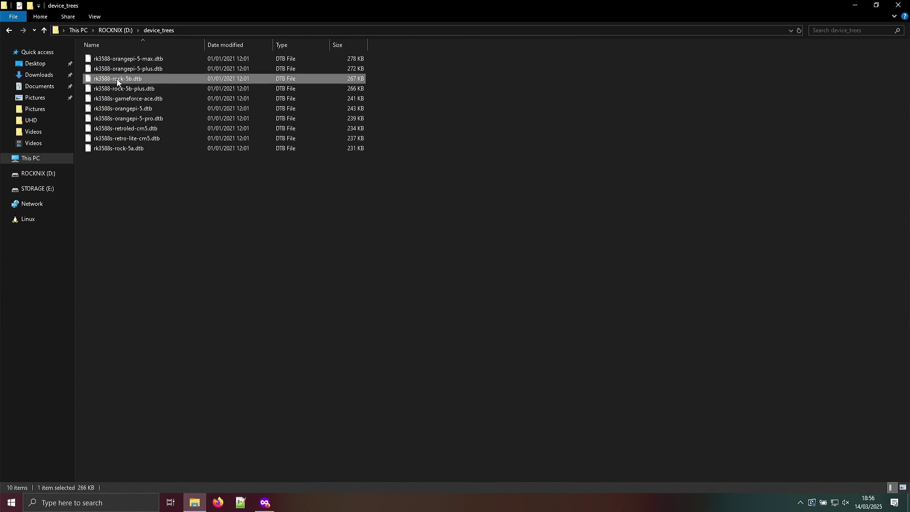
right_click(117, 79)
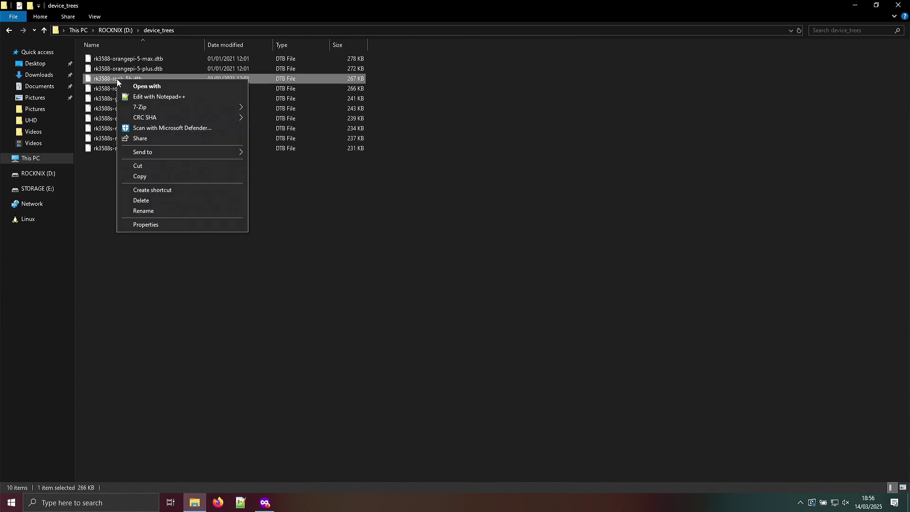
mouse_move(153, 155)
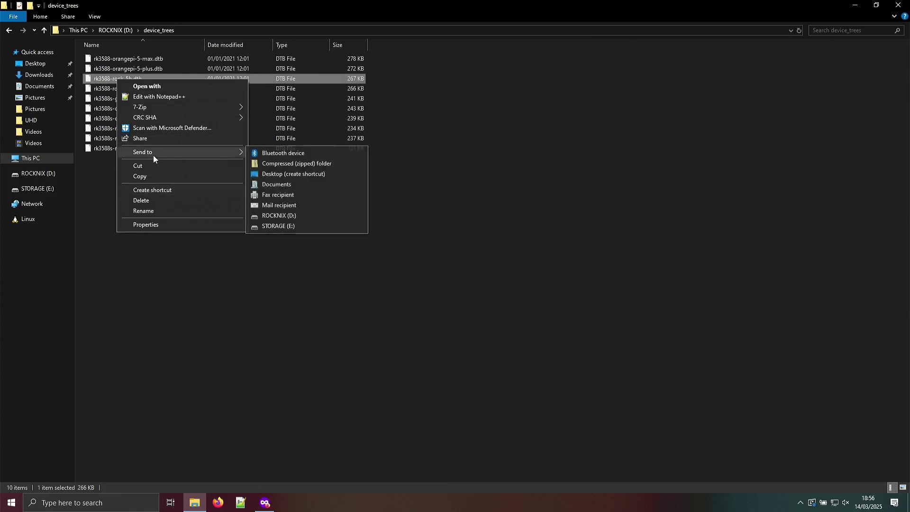
click(166, 210)
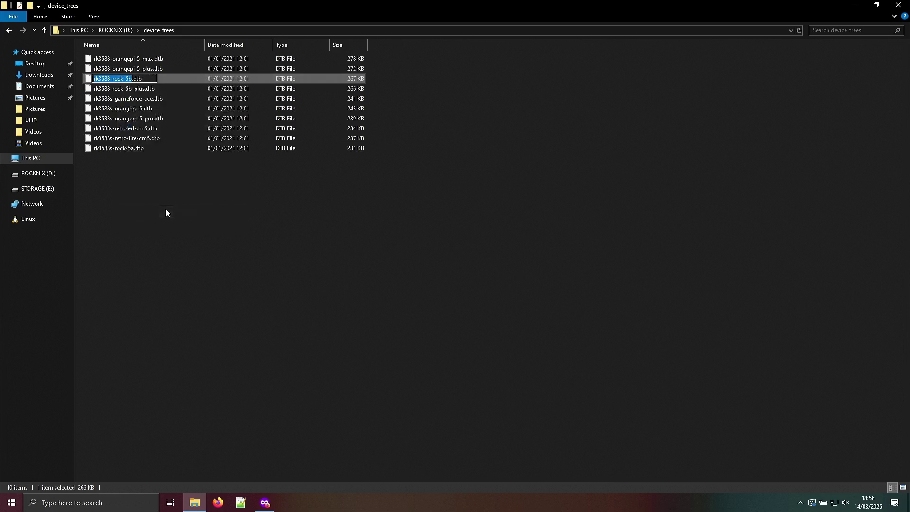
key(shift+Right)
key(shift+Right)
key(shift+Right)
key(shift+Right)
key(Escape)
click(166, 210)
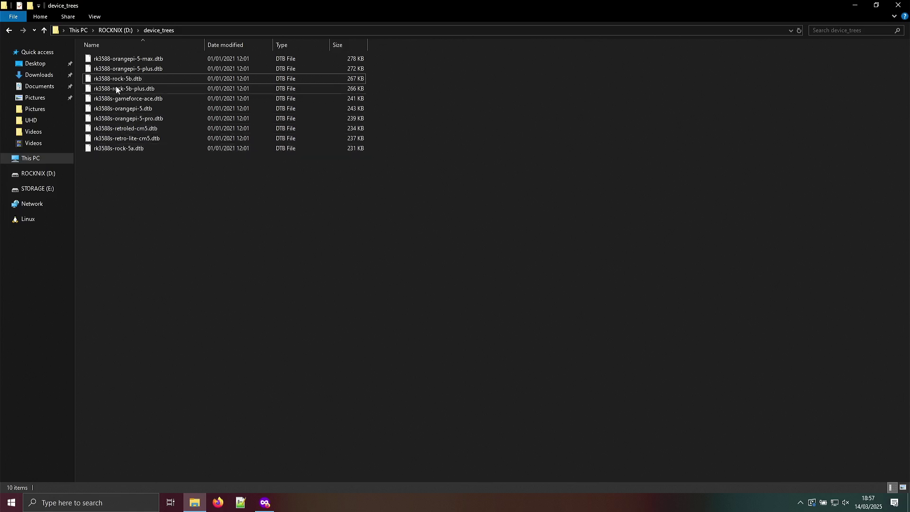
Step: Open extlinux.conf from the extlinux folder in Notepad
click(111, 29)
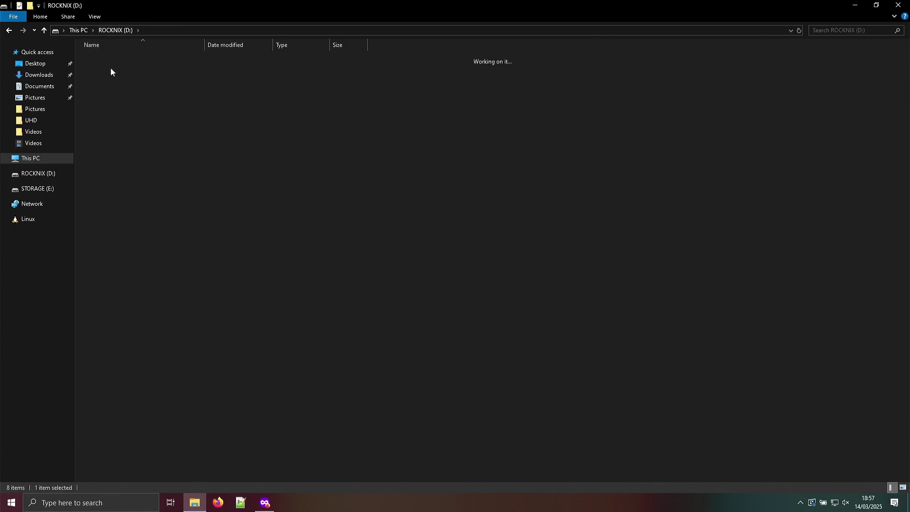
double_click(111, 72)
click(105, 58)
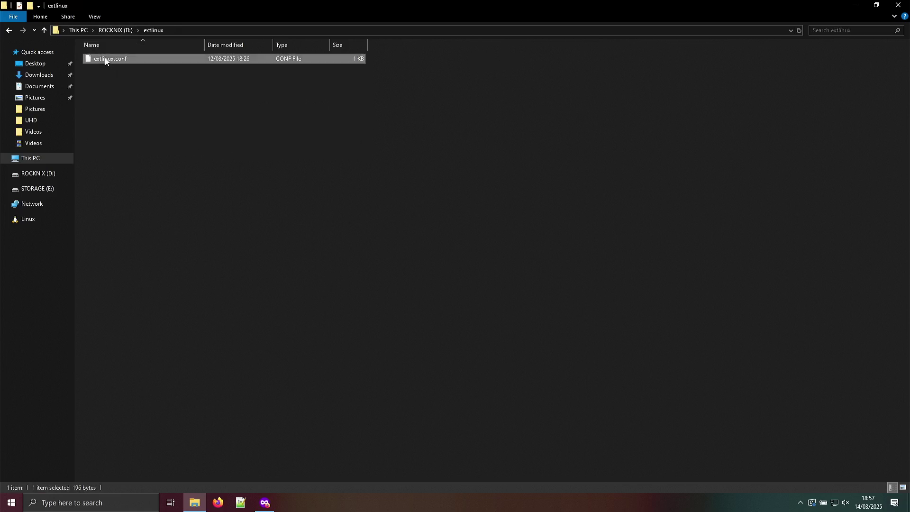
double_click(104, 57)
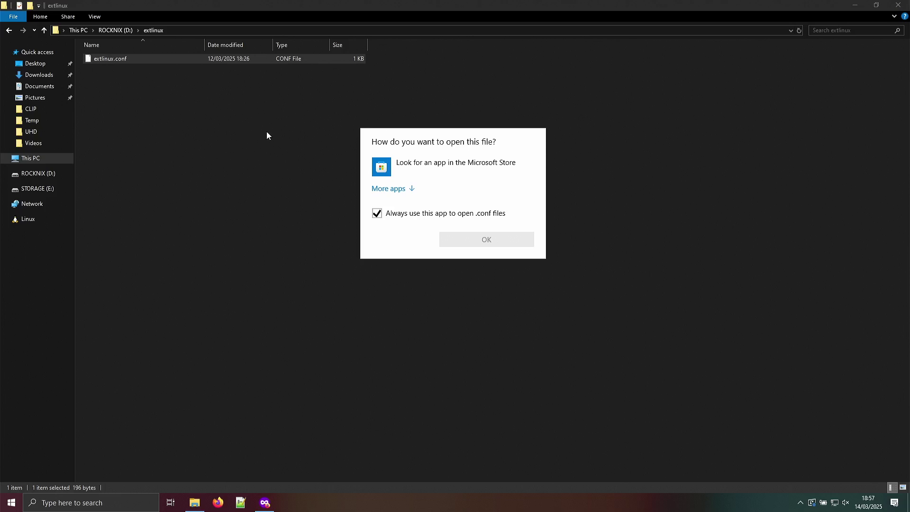
click(407, 189)
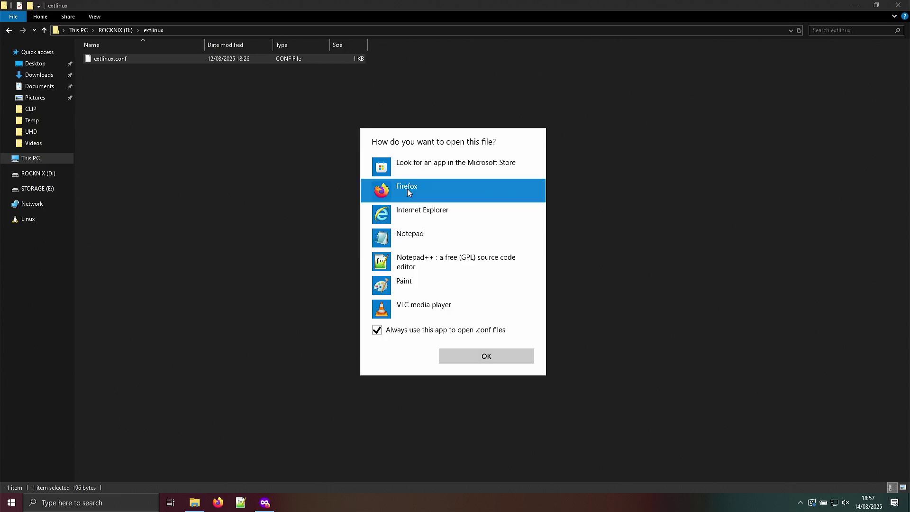
double_click(419, 241)
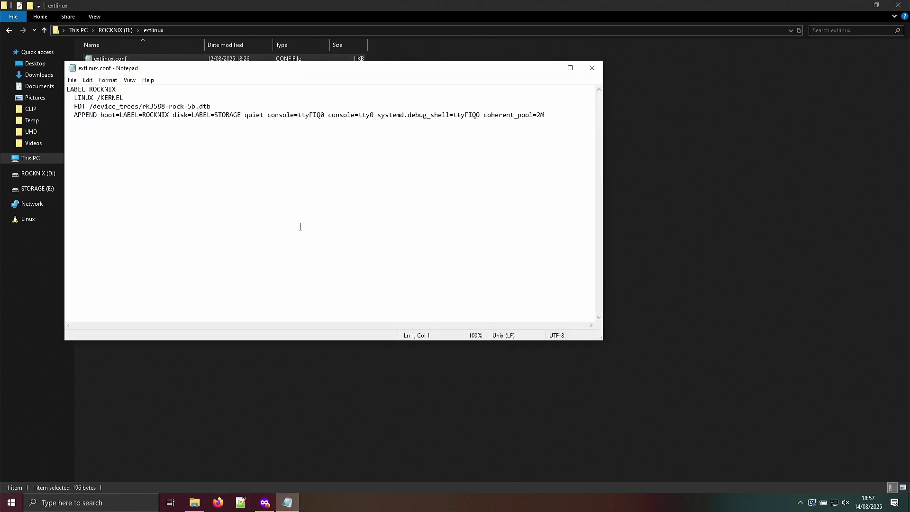
Step: Highlight rk3588-rock-5b.dtb on the FDT line, then return to the Firefox releases page
click(144, 106)
drag(144, 106, 213, 107)
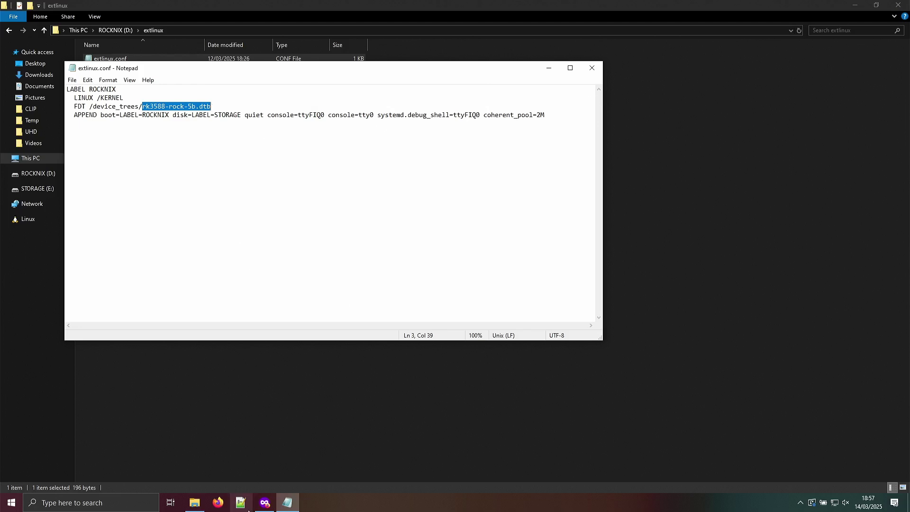
click(261, 505)
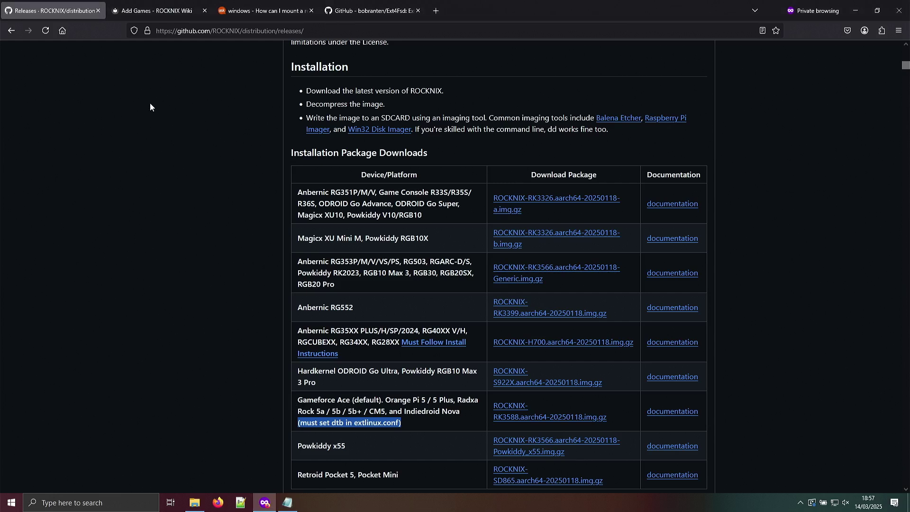
Step: Switch to the 'Add Games - ROCKNIX Wiki' tab to view Option 5: Linux OS
click(152, 11)
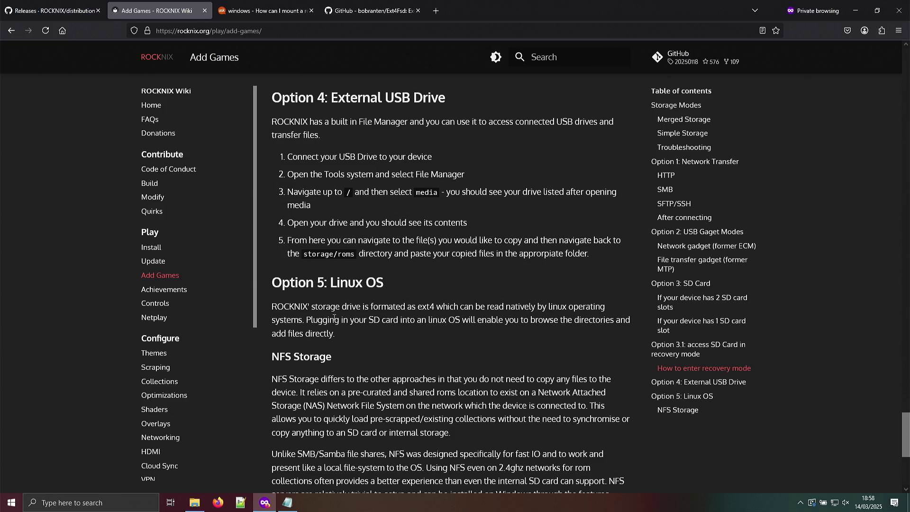
Step: Highlight the note that the storage drive is ext4, then move to the Ask Ubuntu question
drag(310, 308, 439, 312)
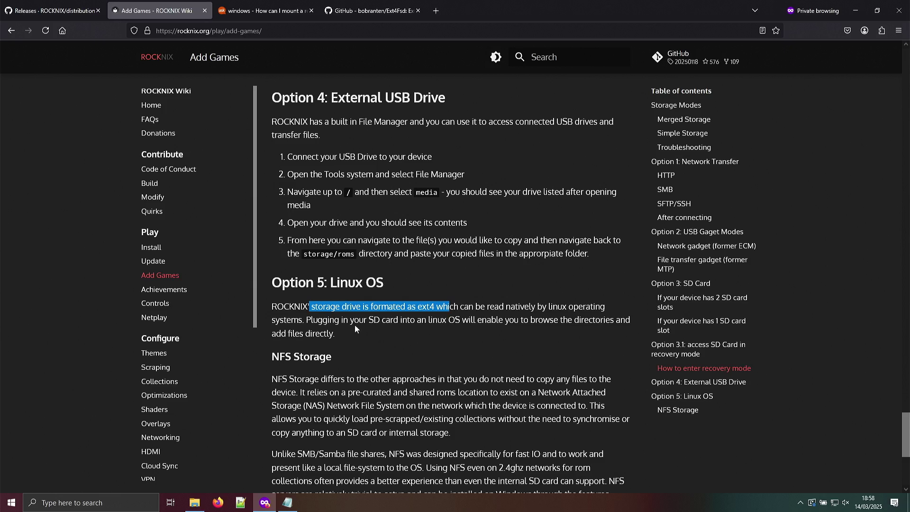
click(351, 337)
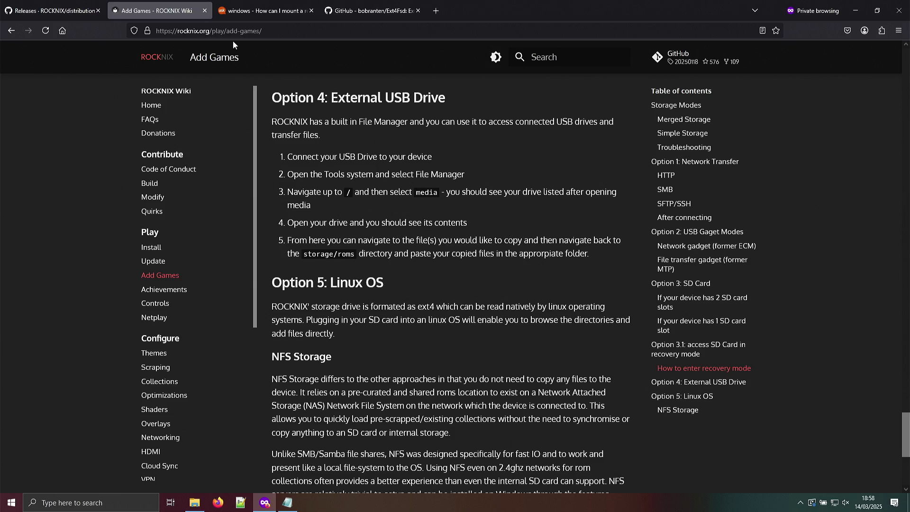
click(252, 12)
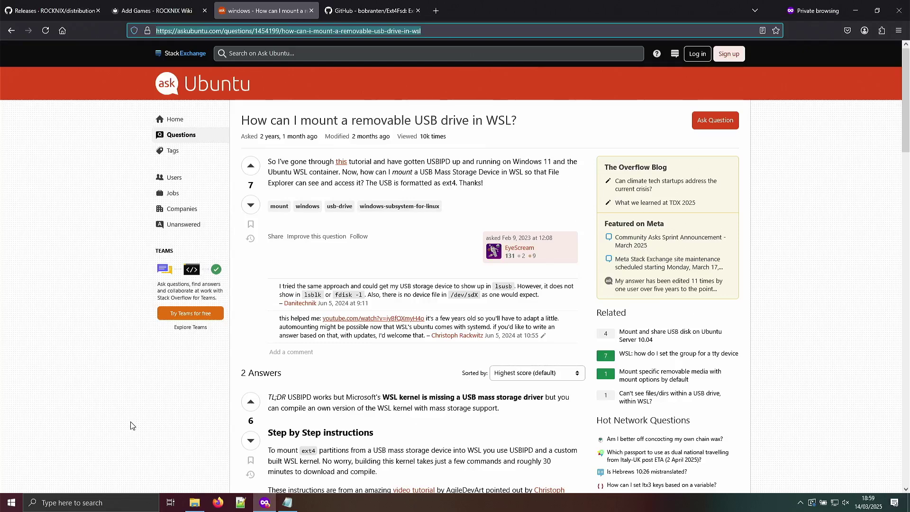
Step: Highlight the TL;DR phrases on USBIPD and WSL's missing USB storage driver, then go to Ext4Fsd
click(288, 398)
drag(288, 399, 335, 399)
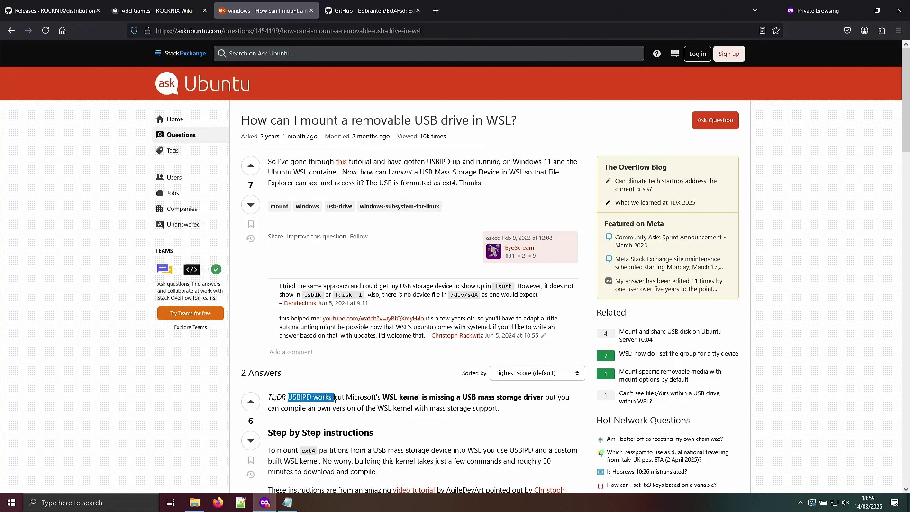
drag(384, 400, 546, 397)
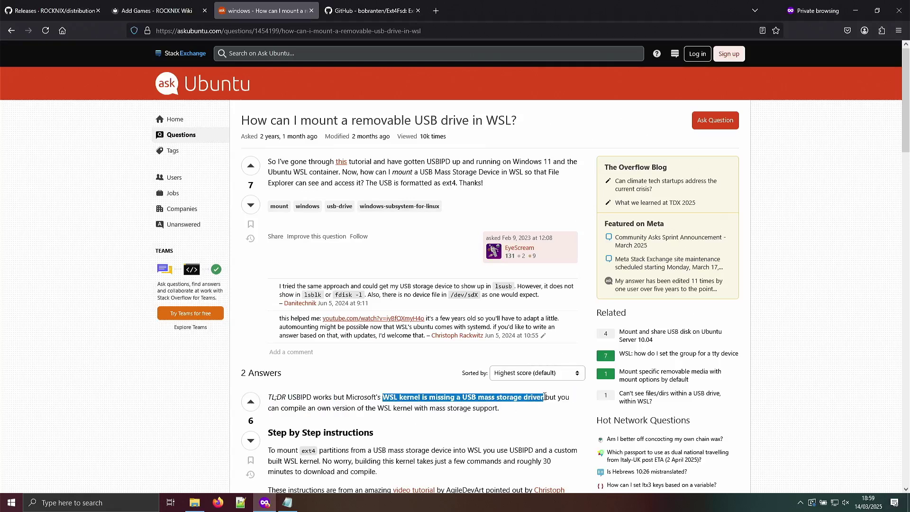
click(80, 199)
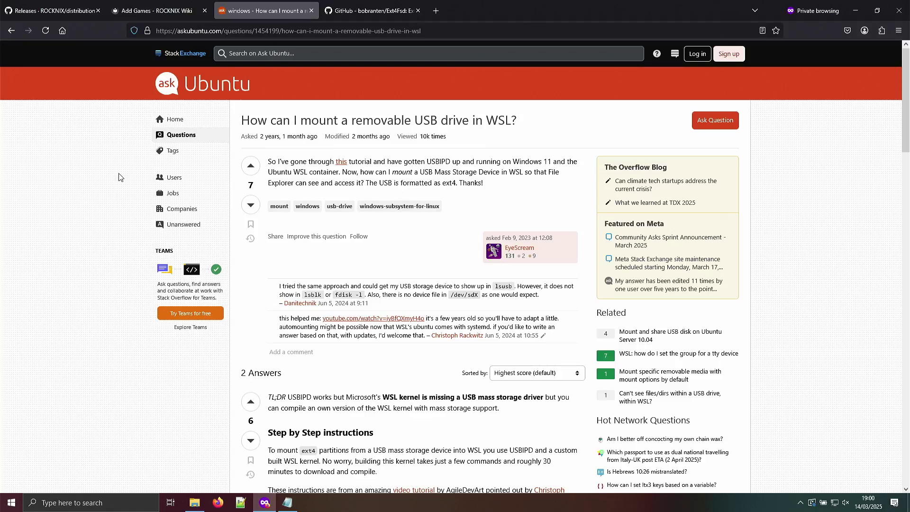
click(350, 12)
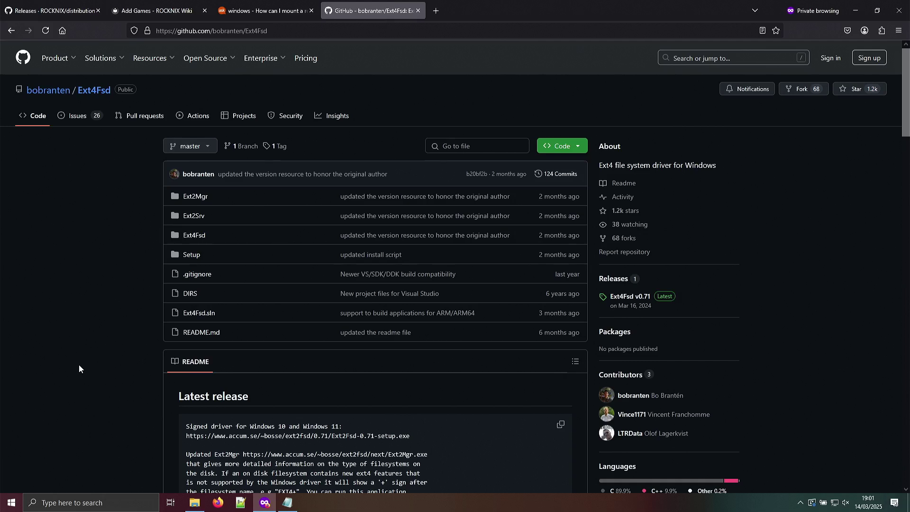
Step: Look over the bobranten/Ext4Fsd repository README, scrolling down and back up
click(283, 31)
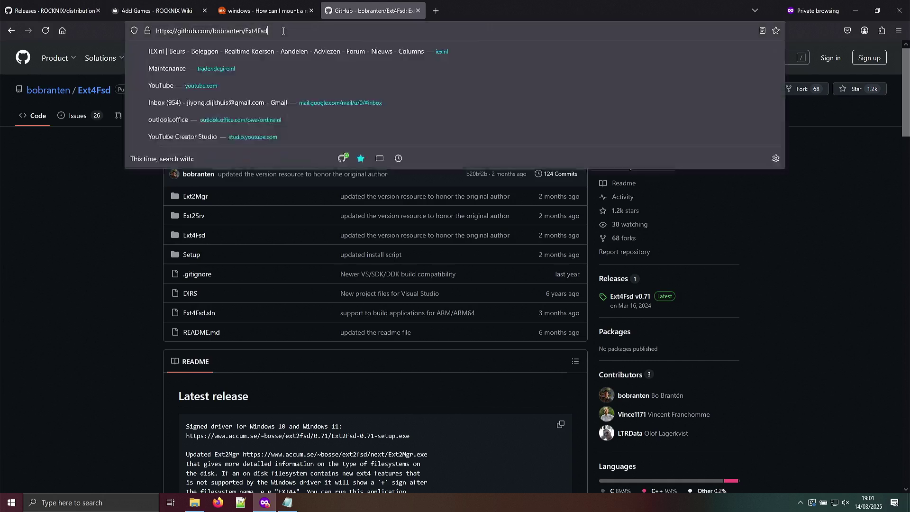
click(93, 257)
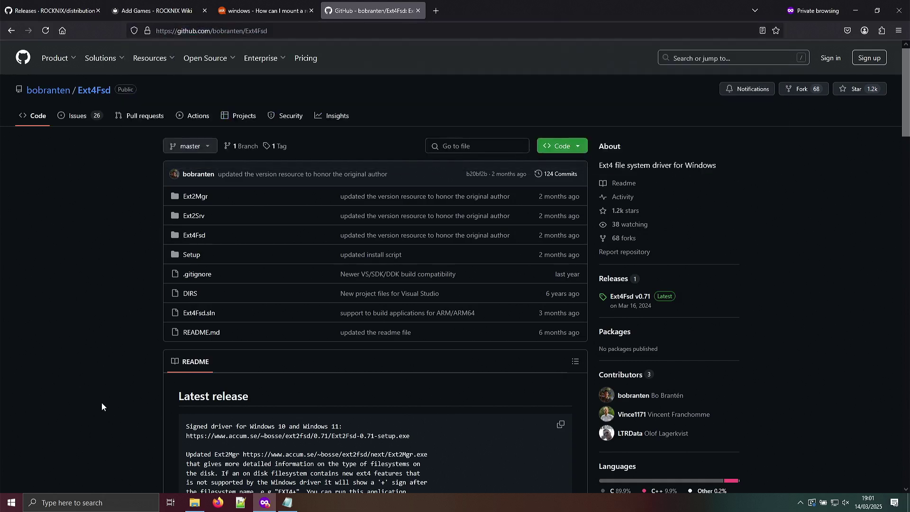
scroll(102, 402, down, 5)
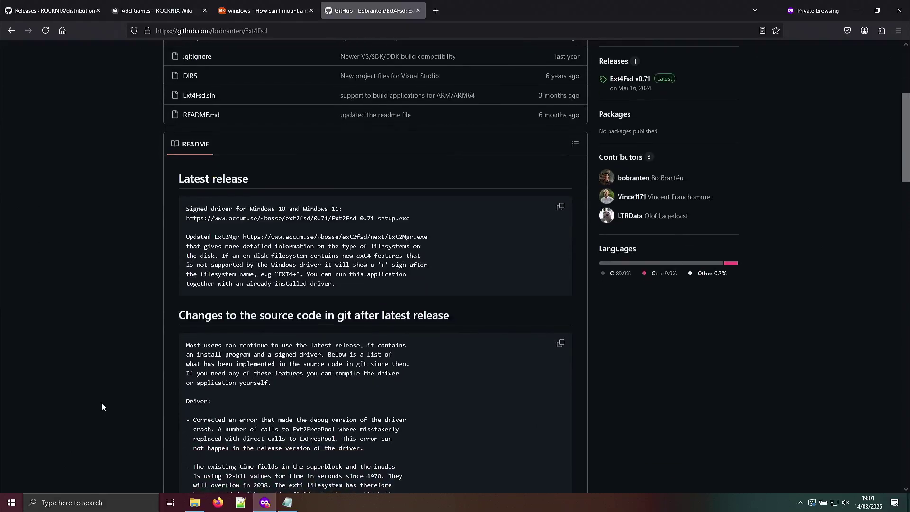
scroll(101, 406, up, 5)
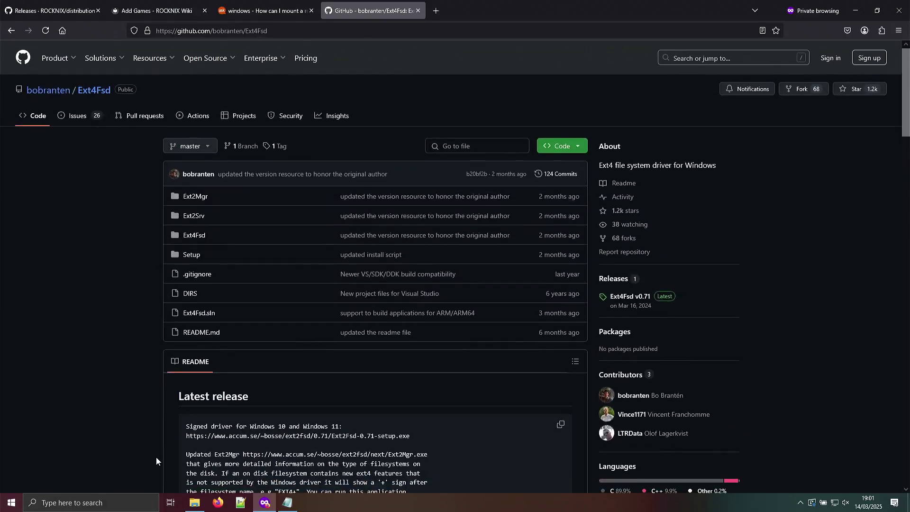
Step: Confirm in Properties that STORAGE (E:) is EXT4 with 109 GB free, then return to Firefox
click(194, 502)
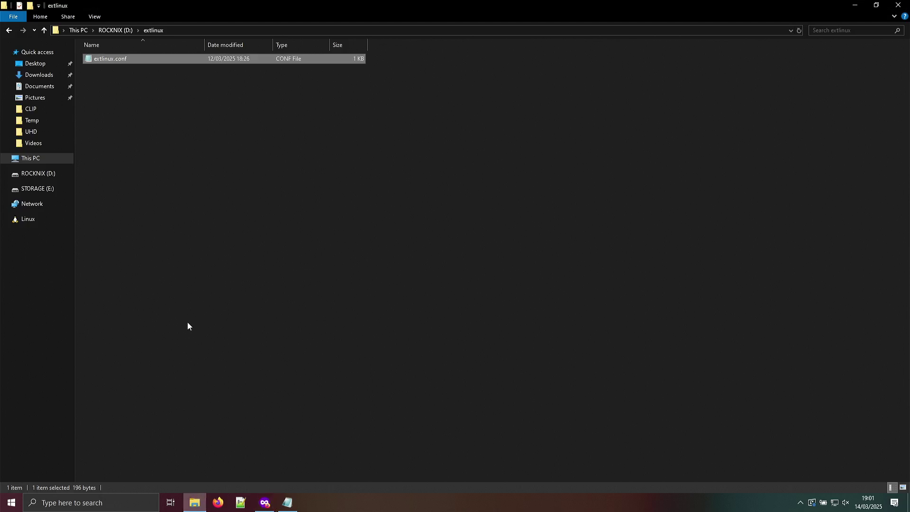
click(51, 160)
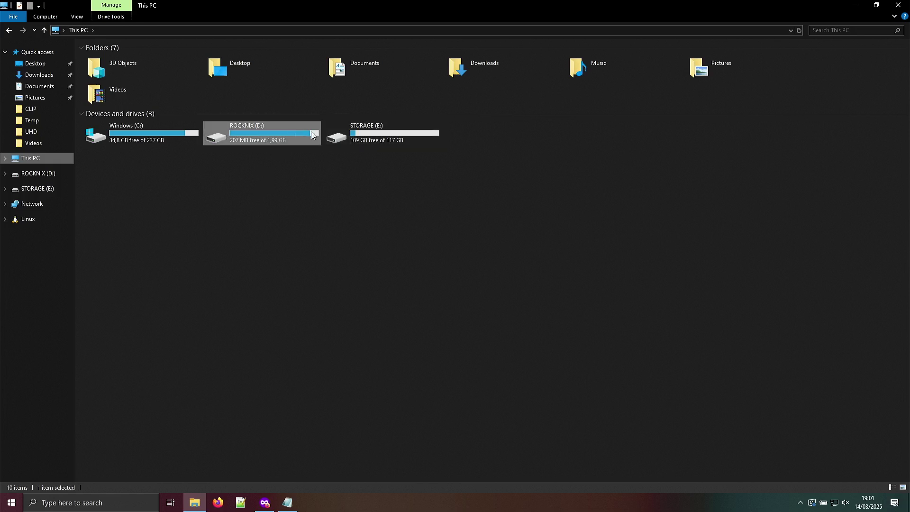
right_click(421, 138)
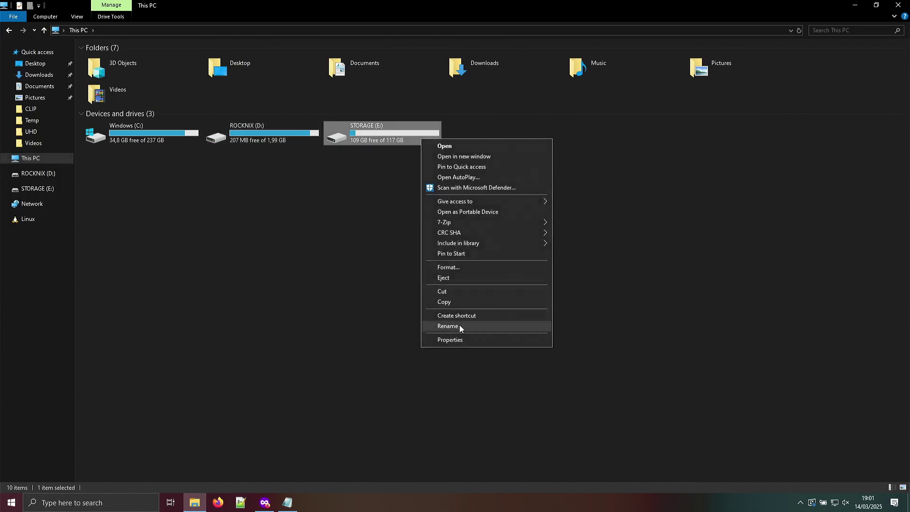
click(468, 339)
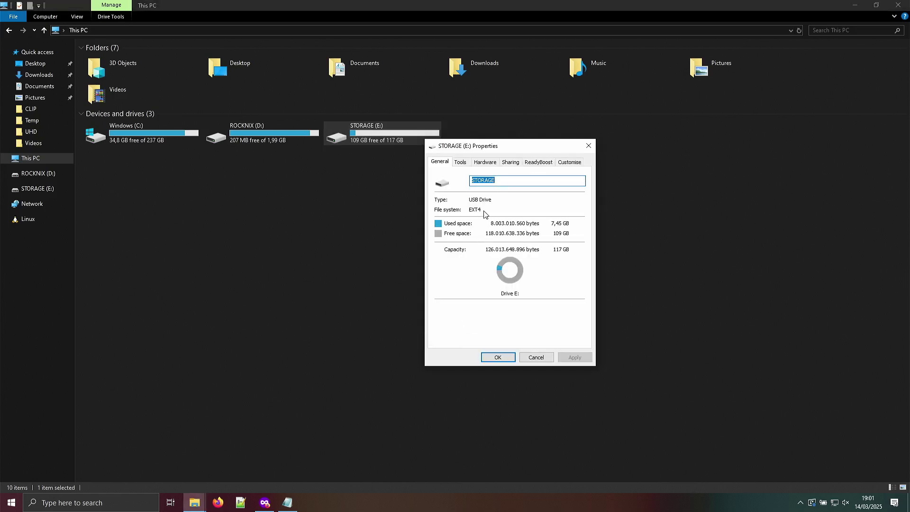
click(530, 356)
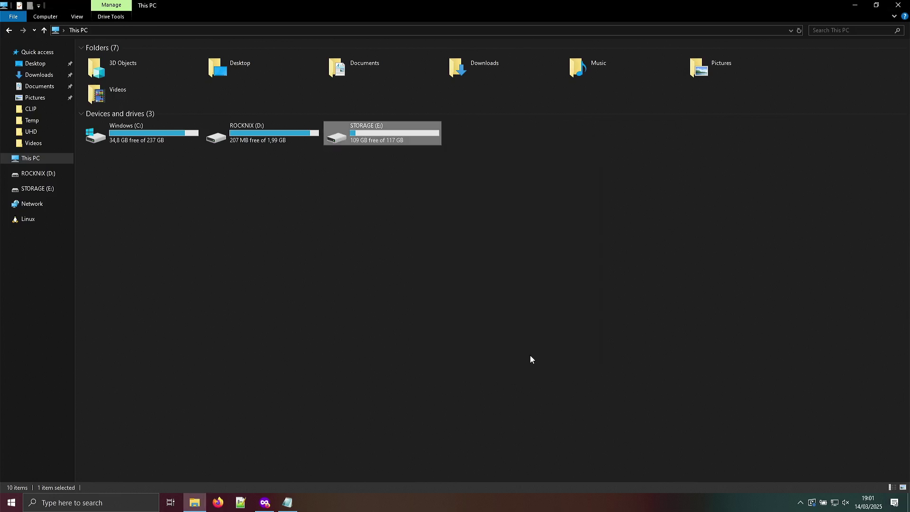
click(264, 503)
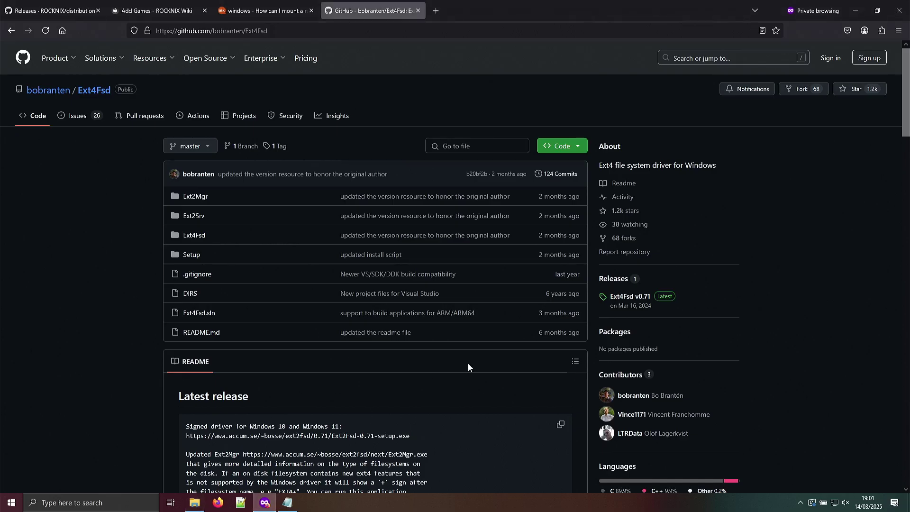
Step: Open the Ext4Fsd v0.71 release page, then switch to the Ask Ubuntu WSL question tab
click(637, 309)
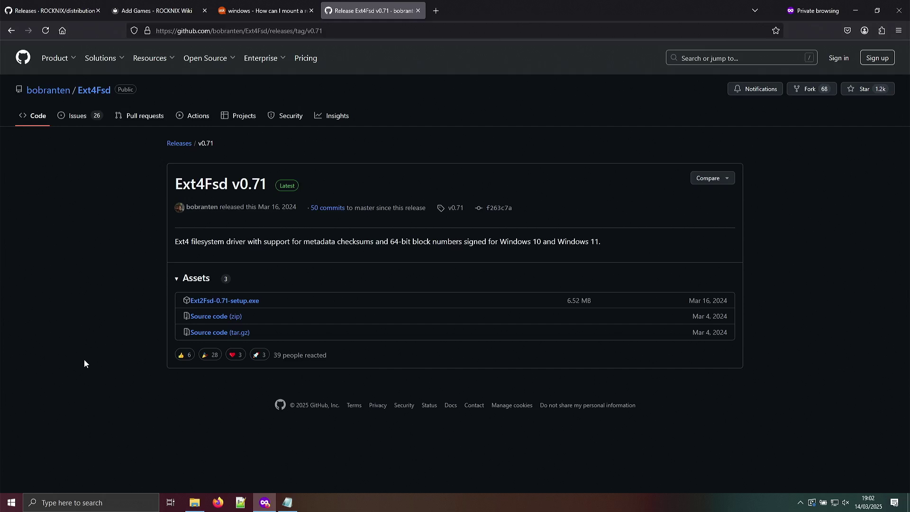
click(265, 10)
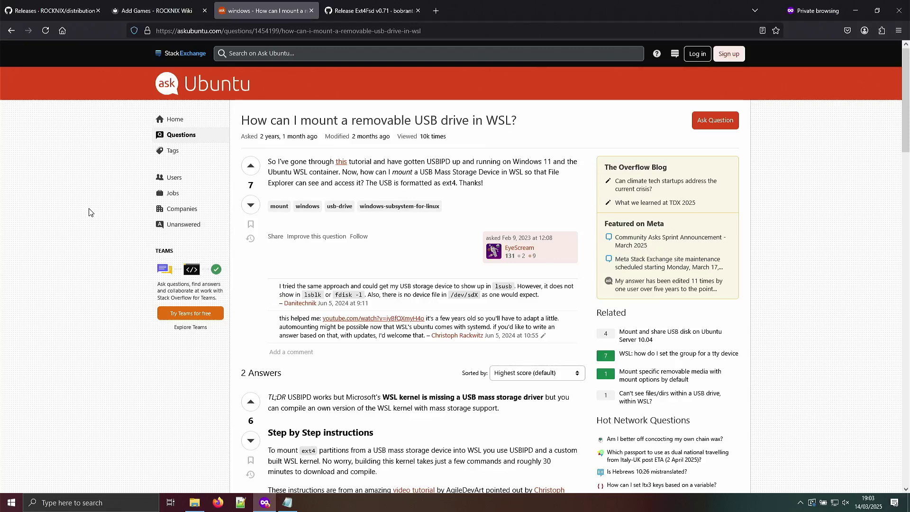
Step: Return to the Ext4Fsd v0.71 release tab listing Ext2Fsd-0.71-setup.exe
click(370, 11)
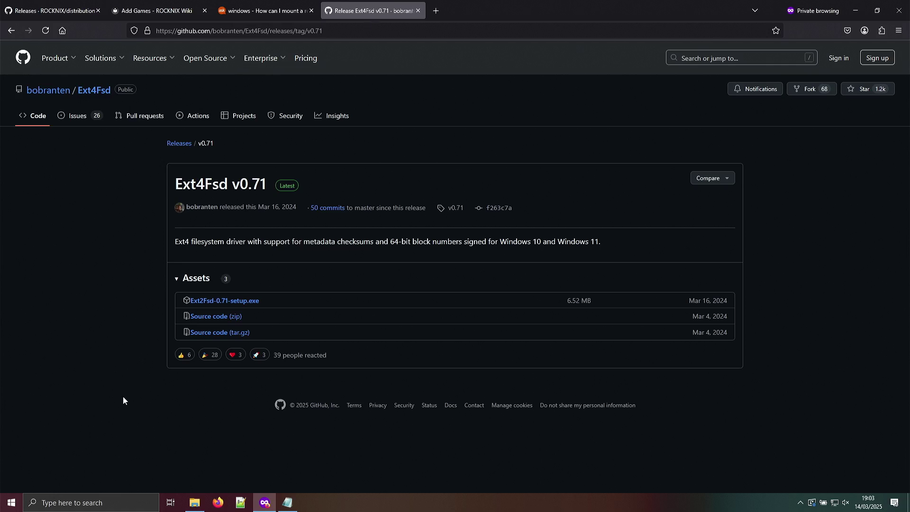
Step: Bring File Explorer forward and browse into the temp folder on the STORAGE (E:) drive
click(192, 504)
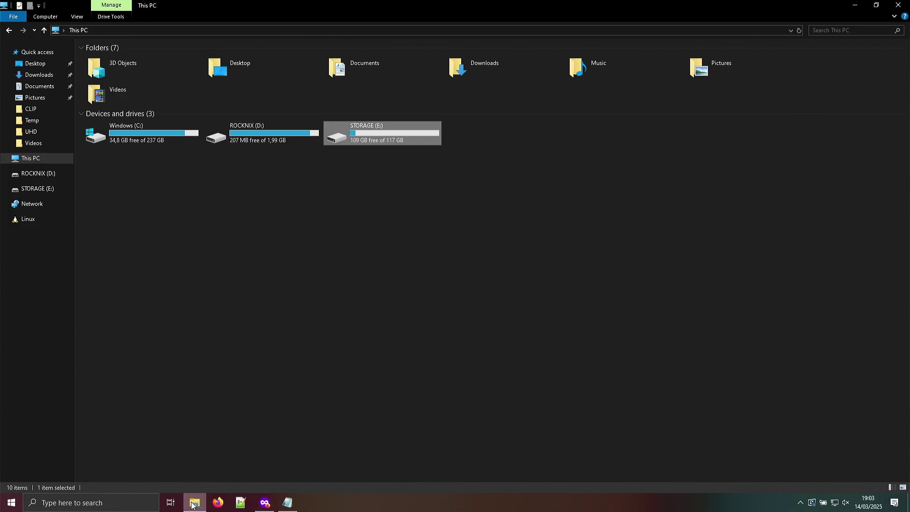
double_click(340, 138)
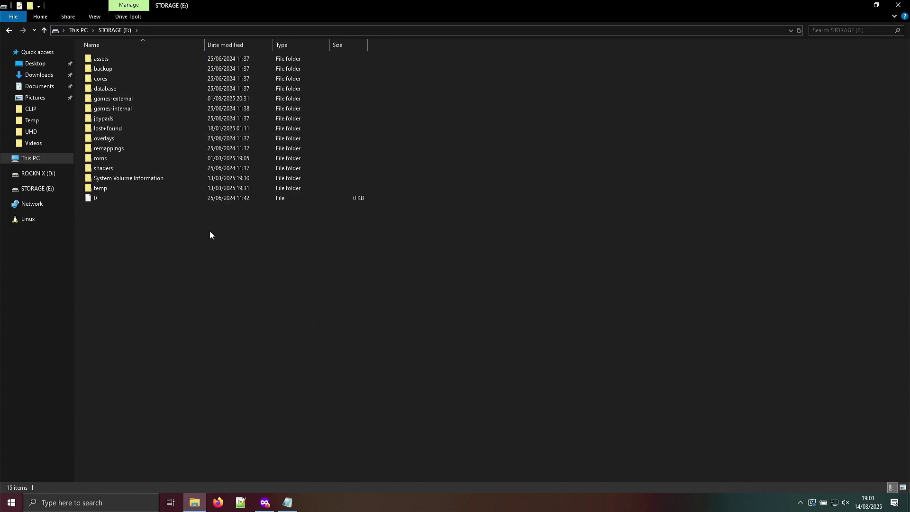
double_click(103, 189)
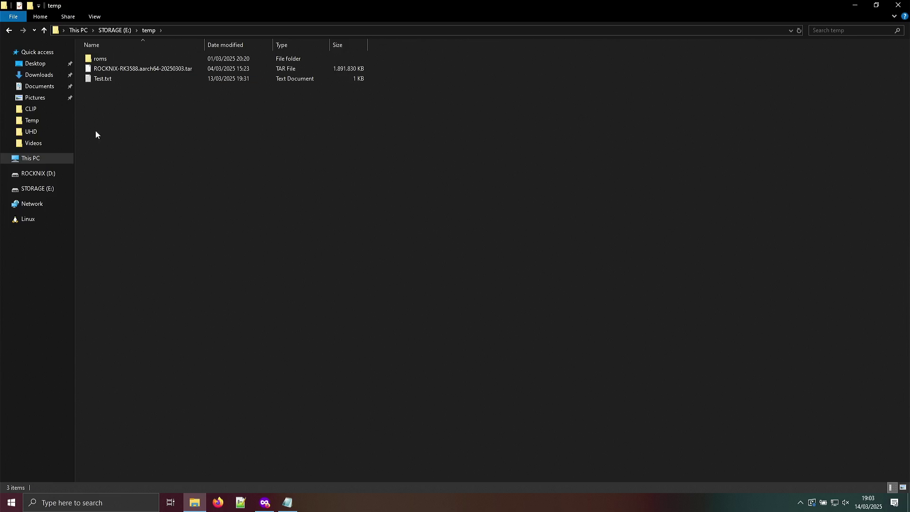
Step: Add a second line 'Hello world 2' to Test.txt in Notepad and save it
double_click(98, 80)
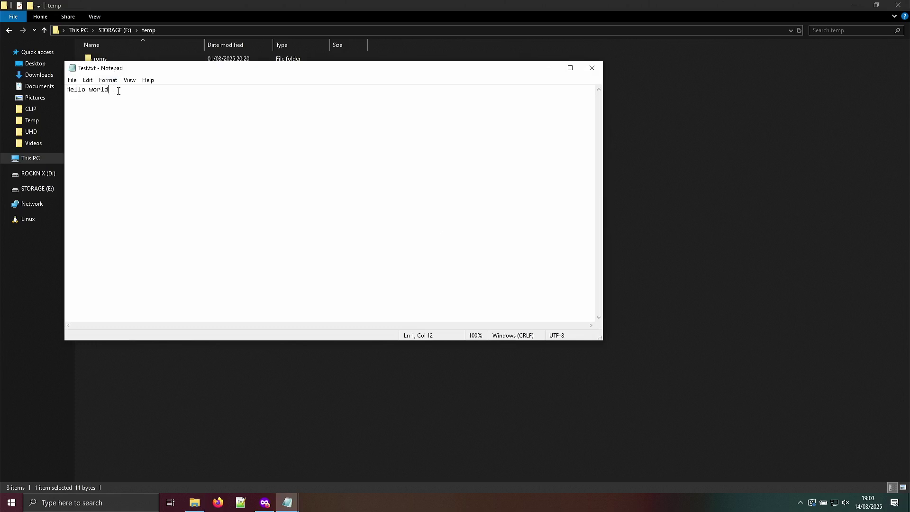
key(Return)
text(Hello world 2)
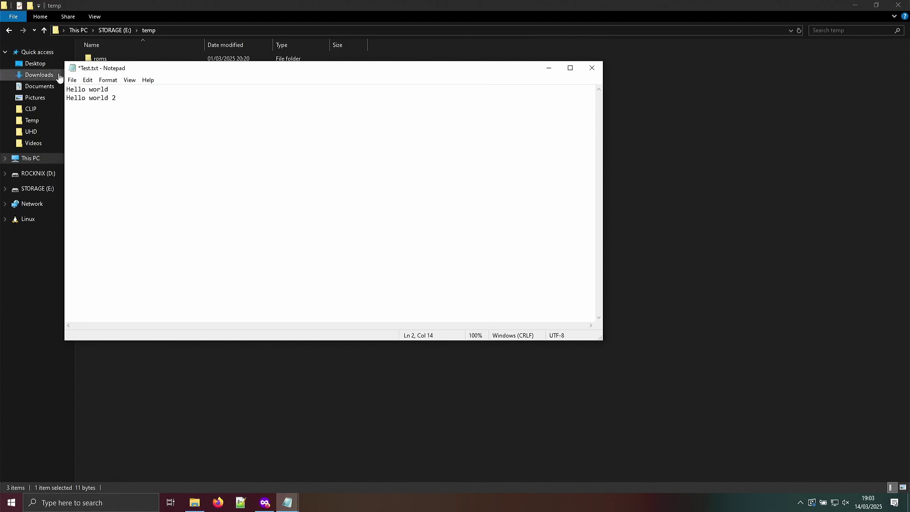
click(73, 82)
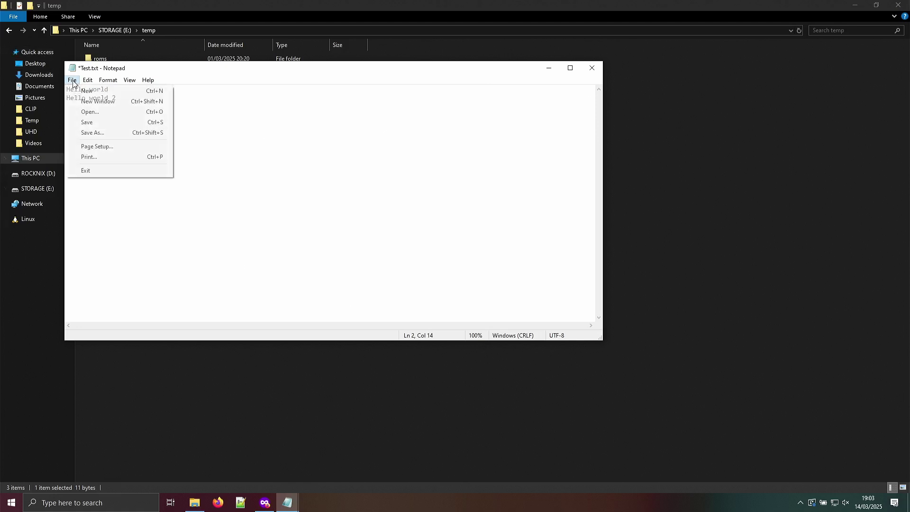
click(87, 122)
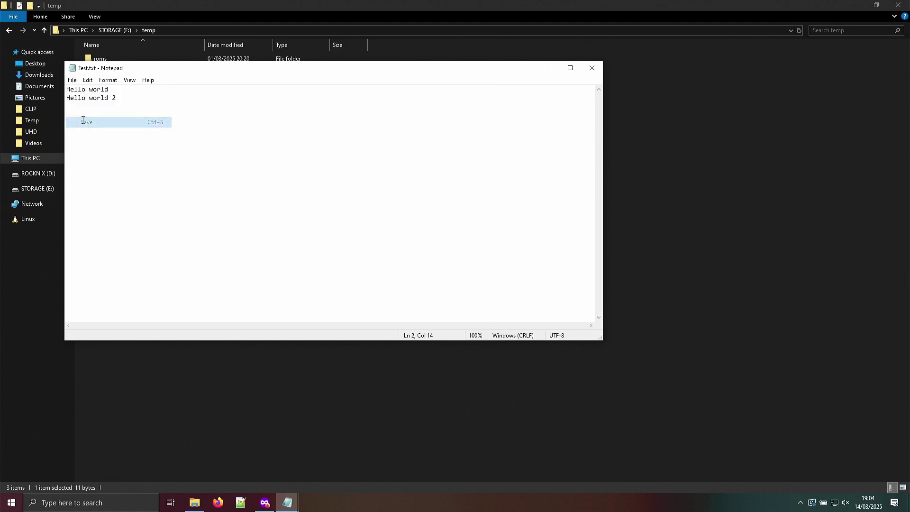
Step: Close Notepad, reopen Test.txt to confirm the saved edit, and close it again
click(599, 65)
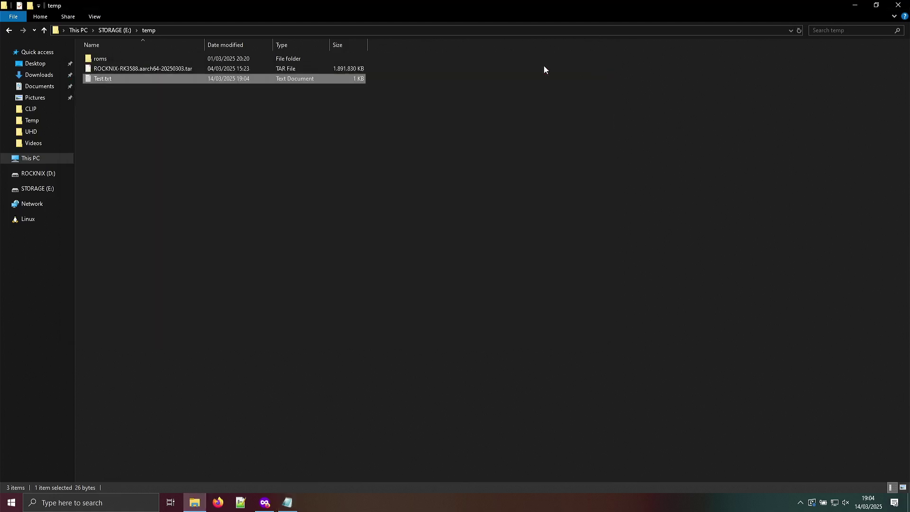
double_click(123, 81)
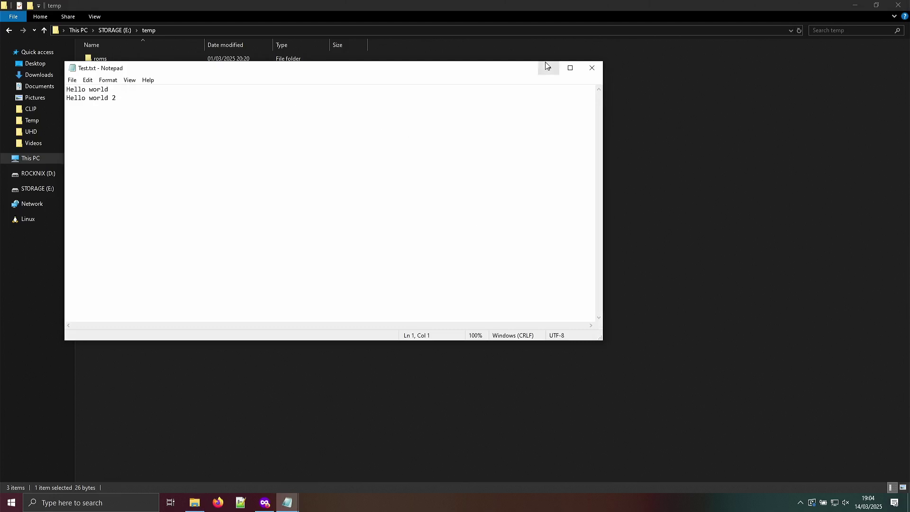
click(592, 68)
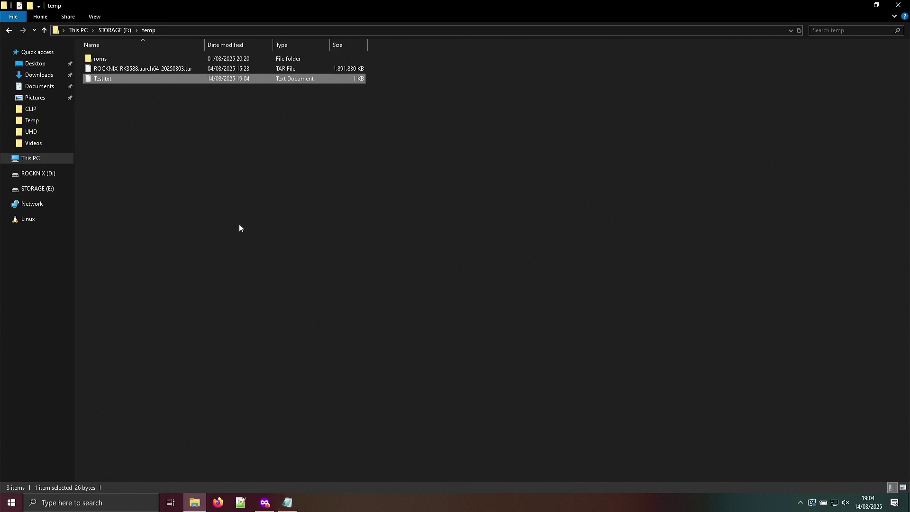
Step: Clear the Explorer selection and return to the Ext4Fsd v0.71 release page in Firefox
click(228, 165)
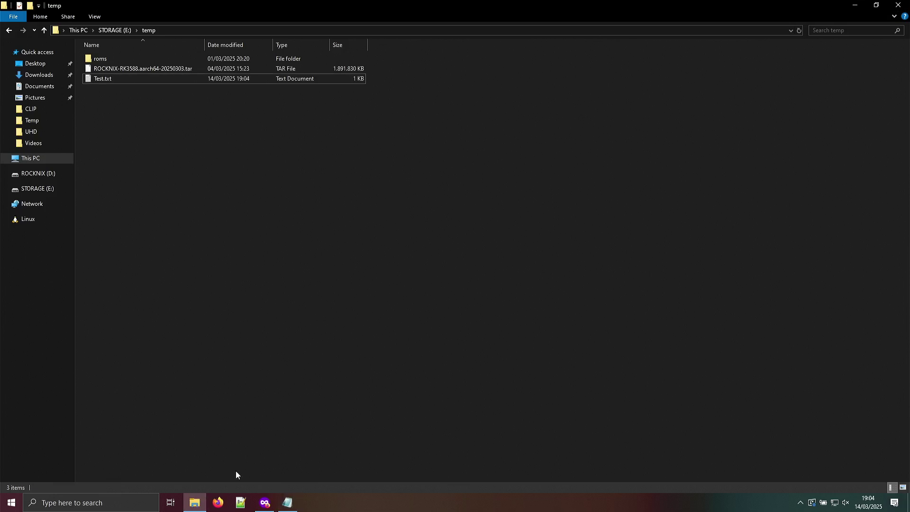
click(265, 502)
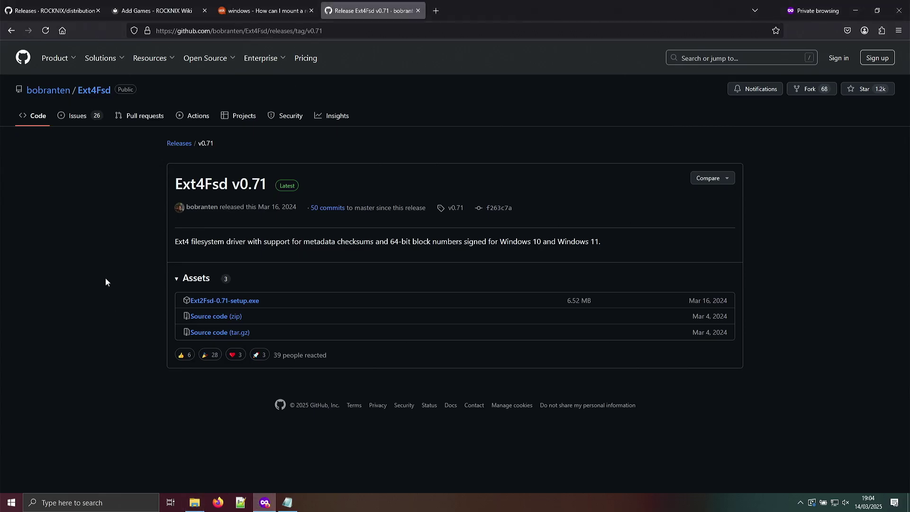